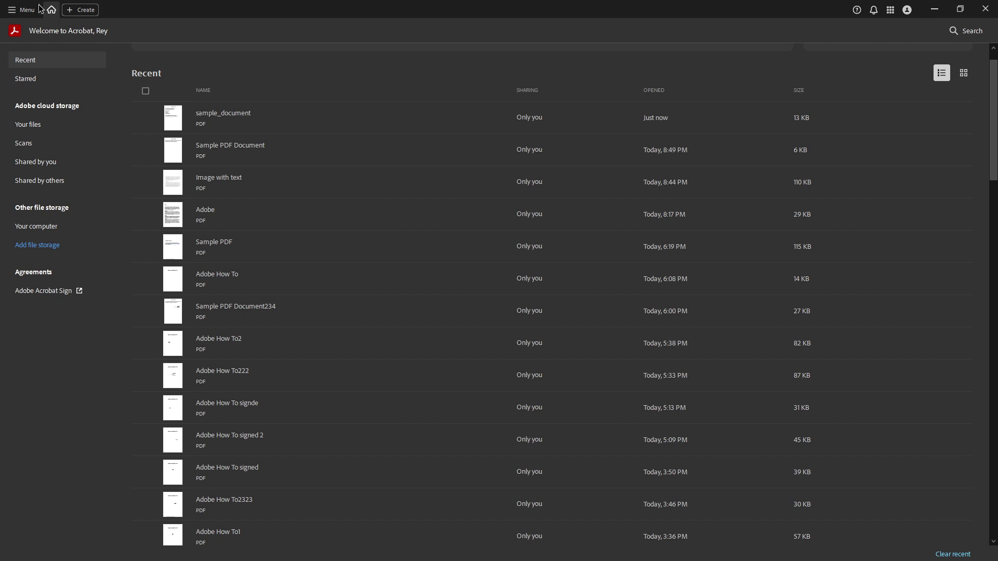
Open sample_document.pdf from the files folder through Menu > Open
click(21, 11)
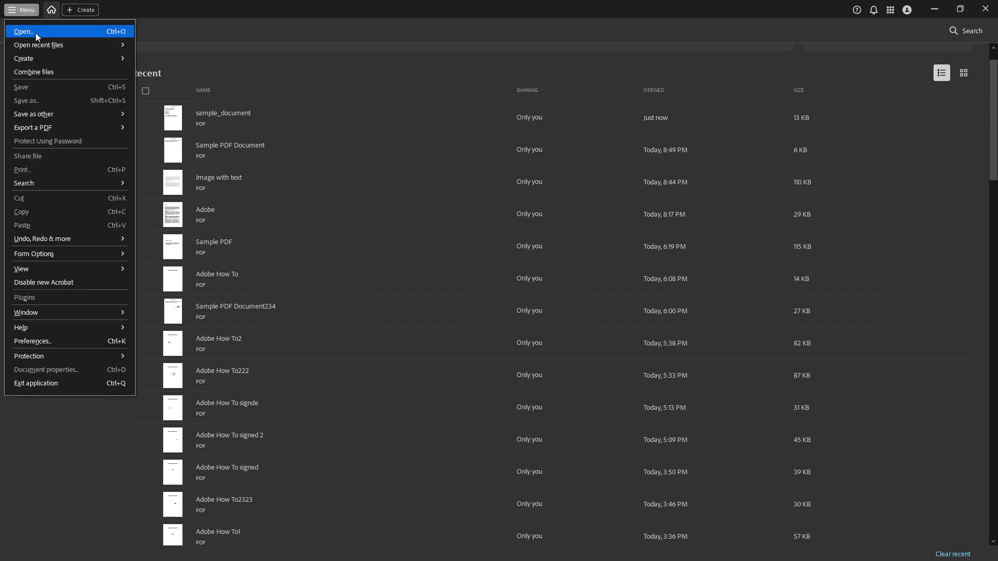
click(36, 33)
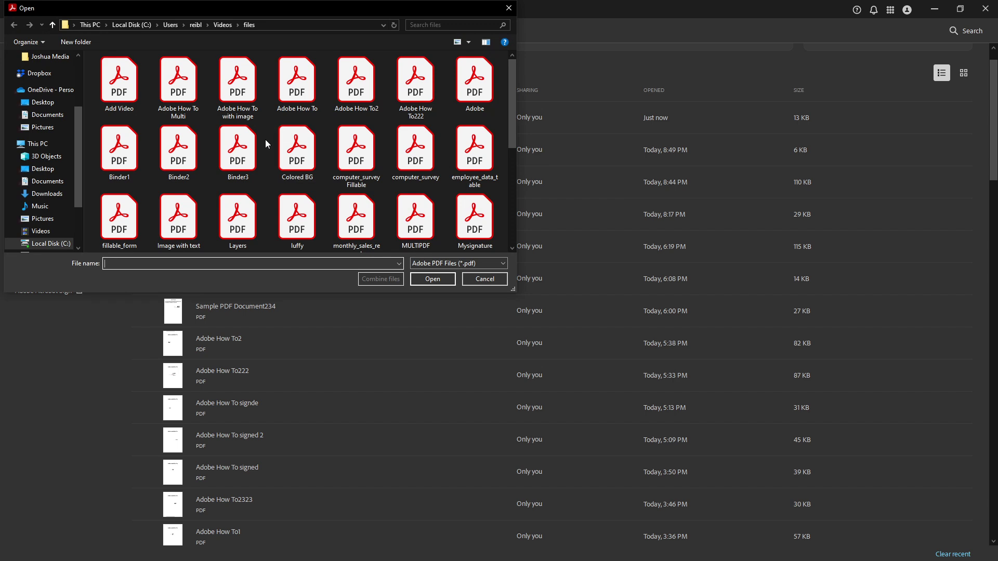
scroll(326, 144, down, 3)
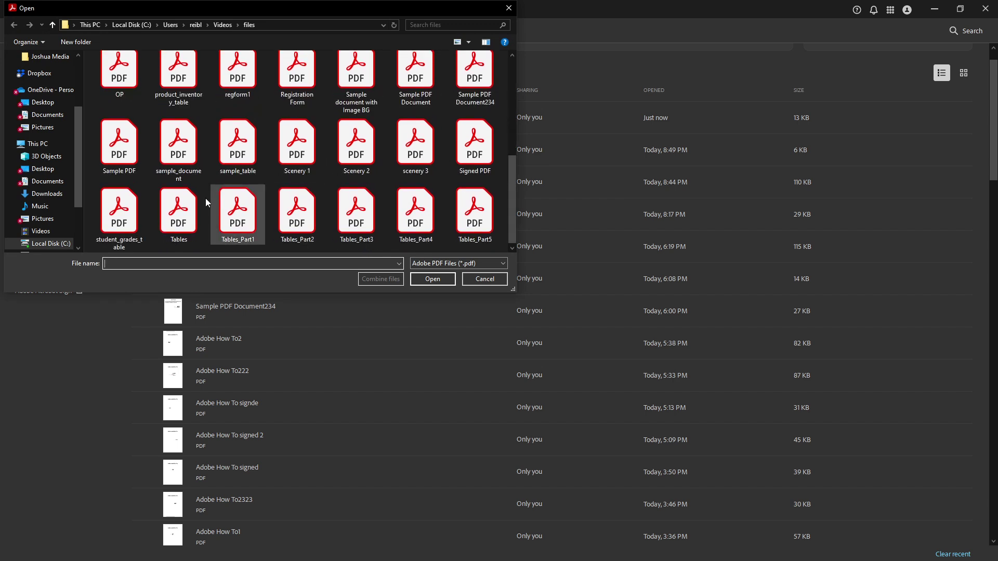
double_click(189, 166)
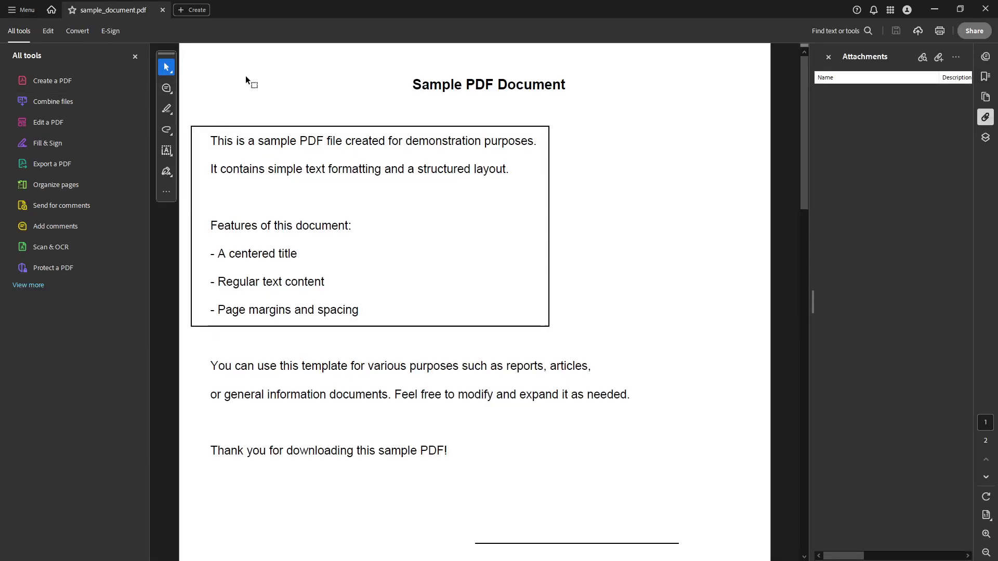
Switch to Edit PDF mode so the page's text blocks become editable
click(49, 31)
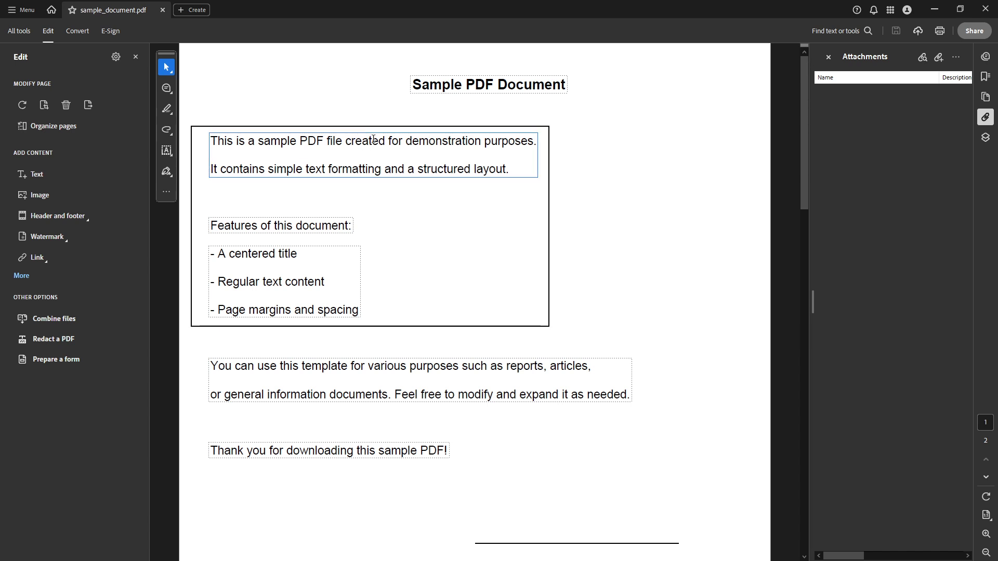
Select the two-line opening paragraph inside the bordered box as a text box
click(365, 143)
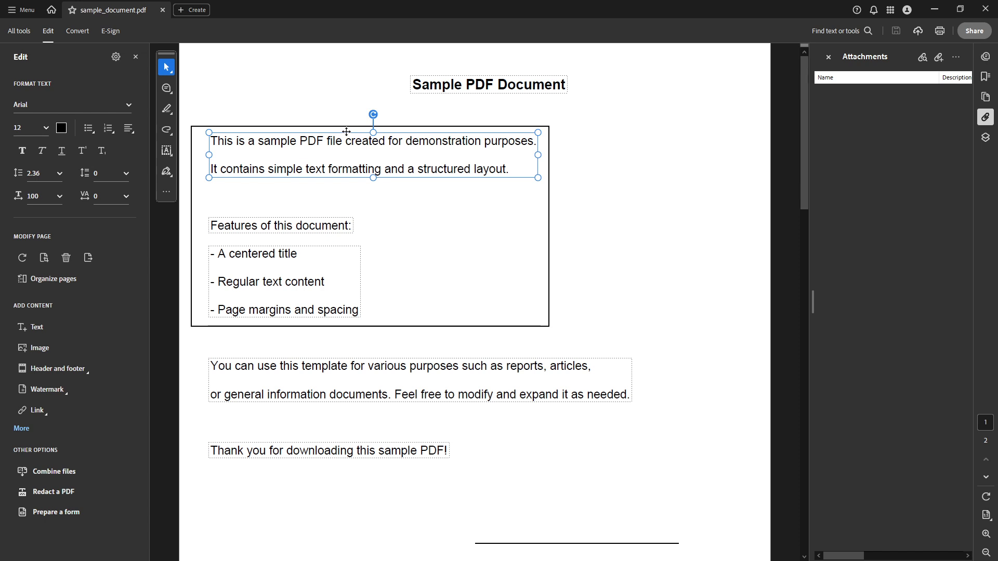
Drag the introductory paragraph down to just below the 'Thank you' line
drag(346, 132, 423, 203)
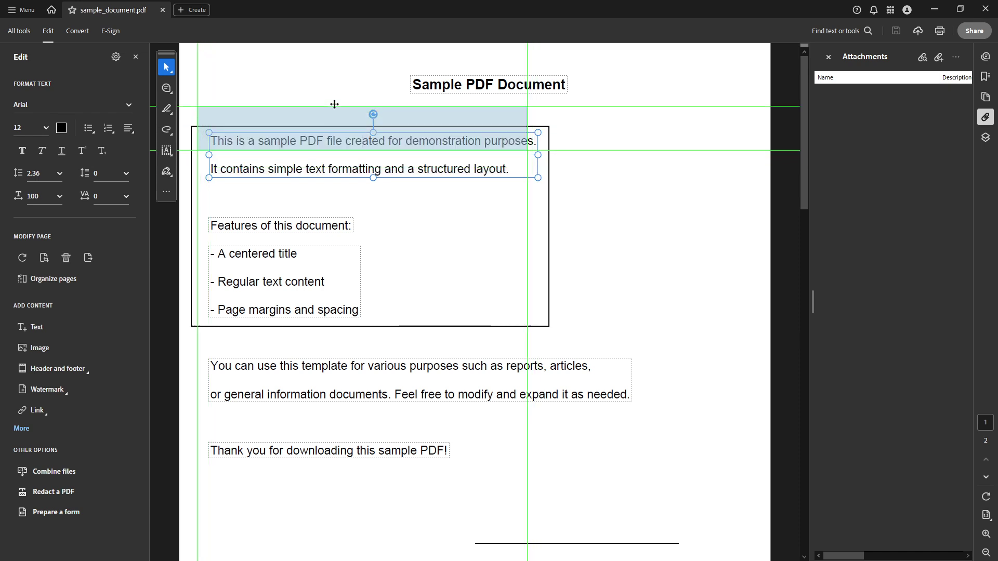
drag(423, 204, 358, 475)
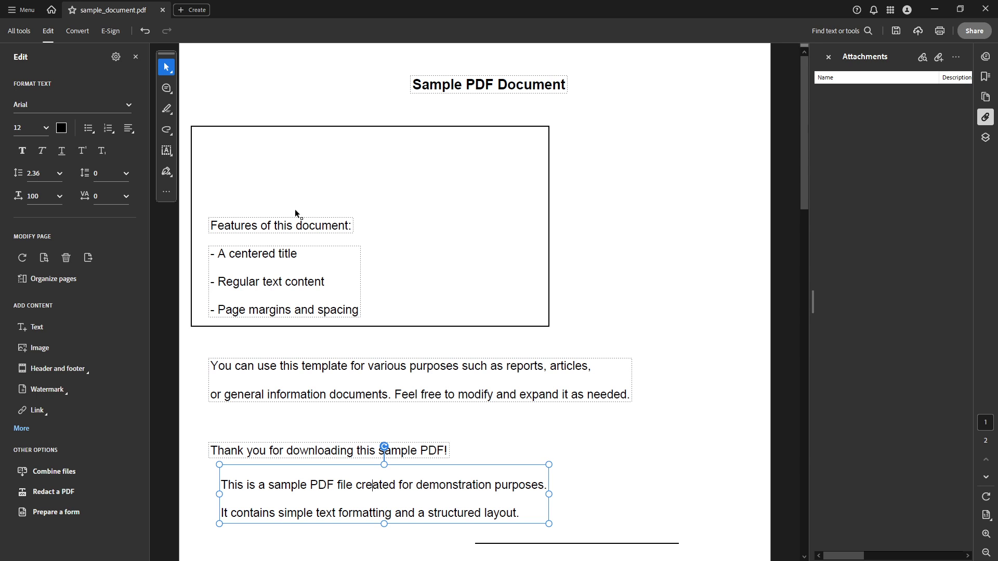
click(294, 222)
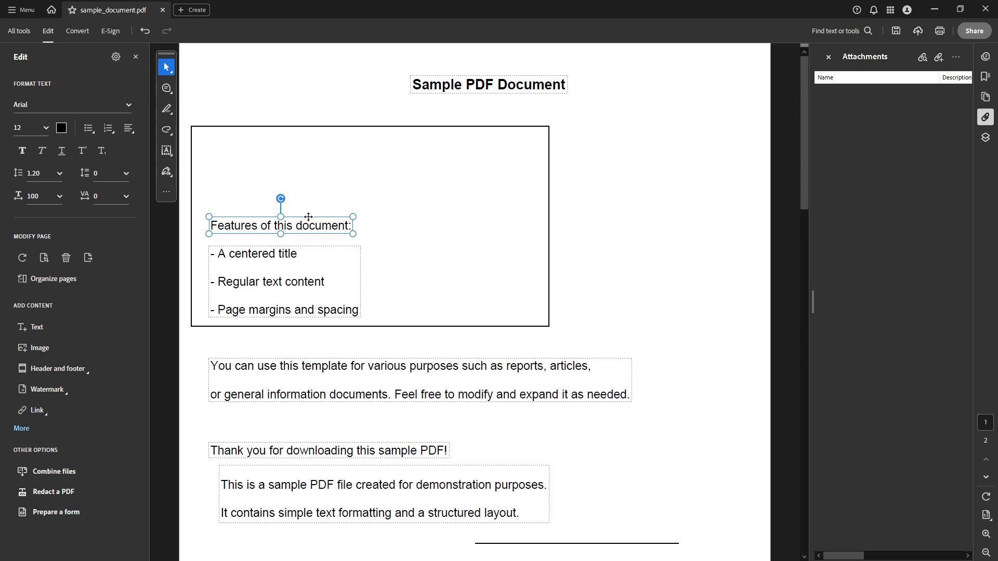
Move the Features heading above the box and the three-item bulleted list to the right margin
mouse_move(309, 217)
mouse_down()
mouse_move(343, 251)
mouse_move(288, 100)
mouse_up()
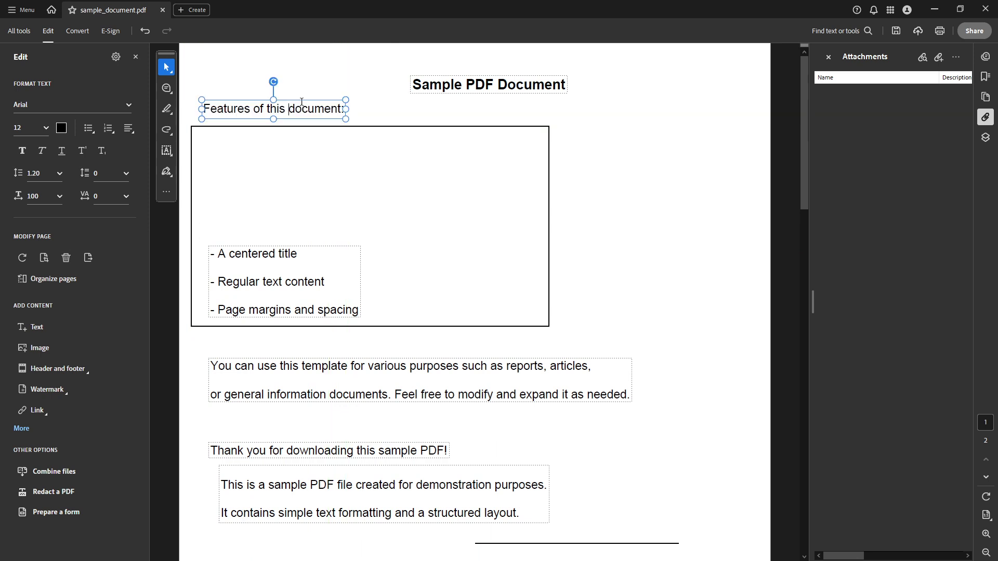
click(287, 269)
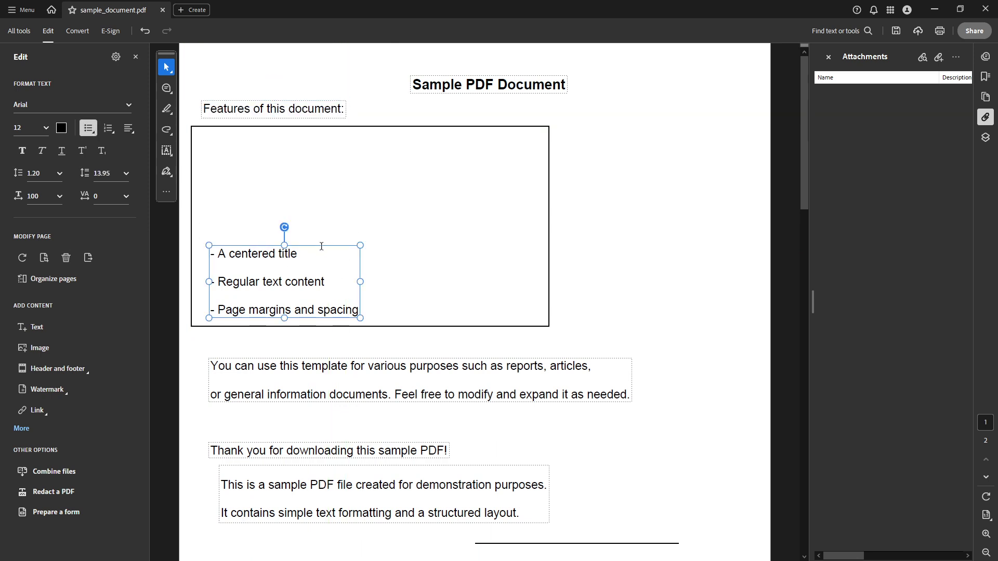
mouse_move(324, 245)
mouse_down()
mouse_move(705, 146)
mouse_move(684, 123)
mouse_move(675, 143)
mouse_up()
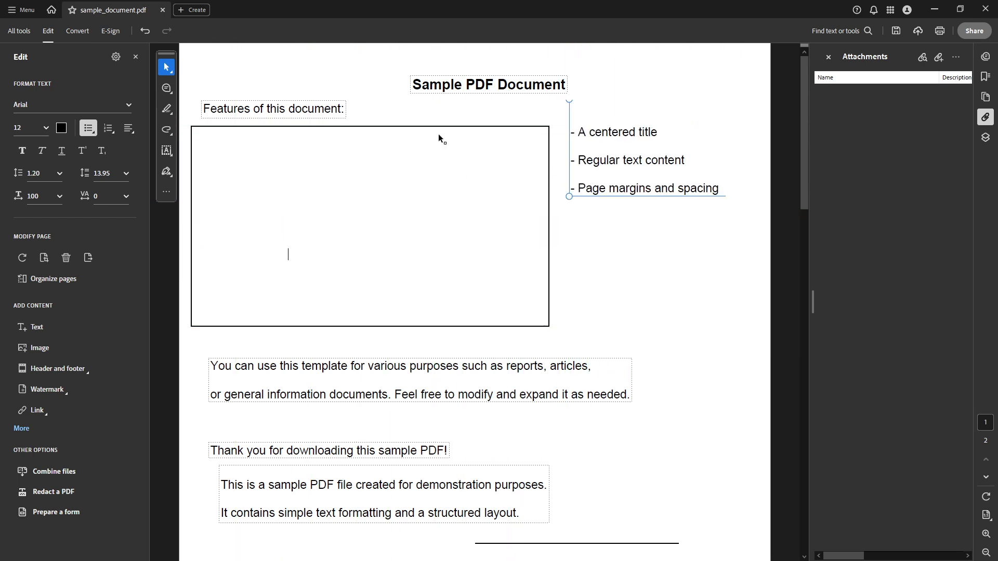
click(649, 252)
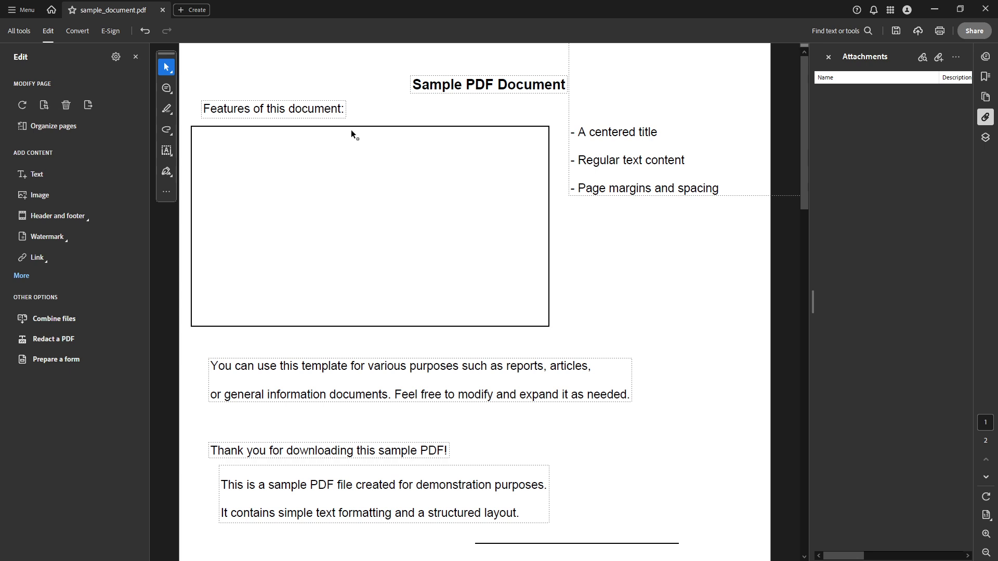
Drag the 'Features of this document:' heading to the right side, just under the bulleted list
click(306, 108)
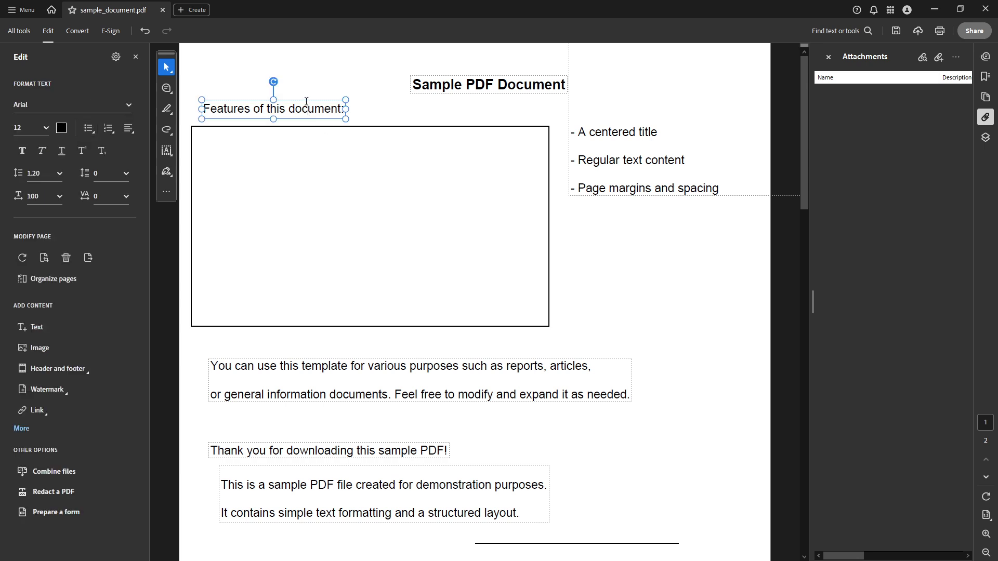
drag(306, 97, 666, 221)
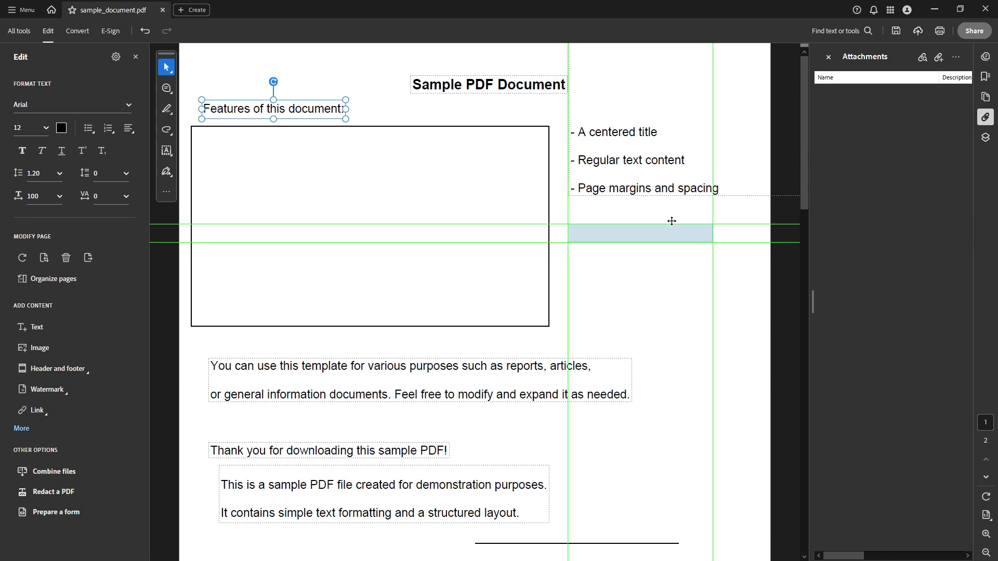
drag(667, 222, 671, 232)
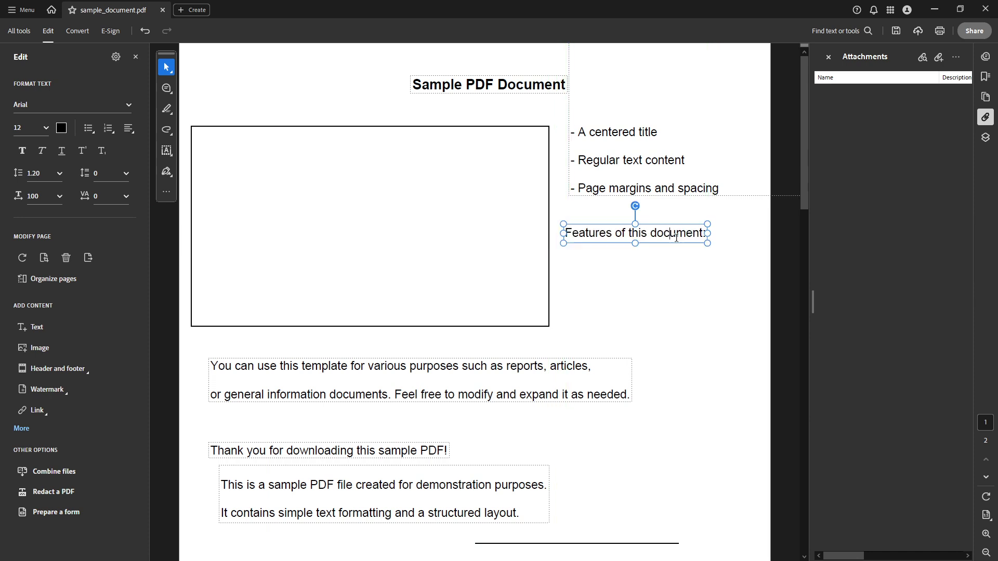
click(668, 307)
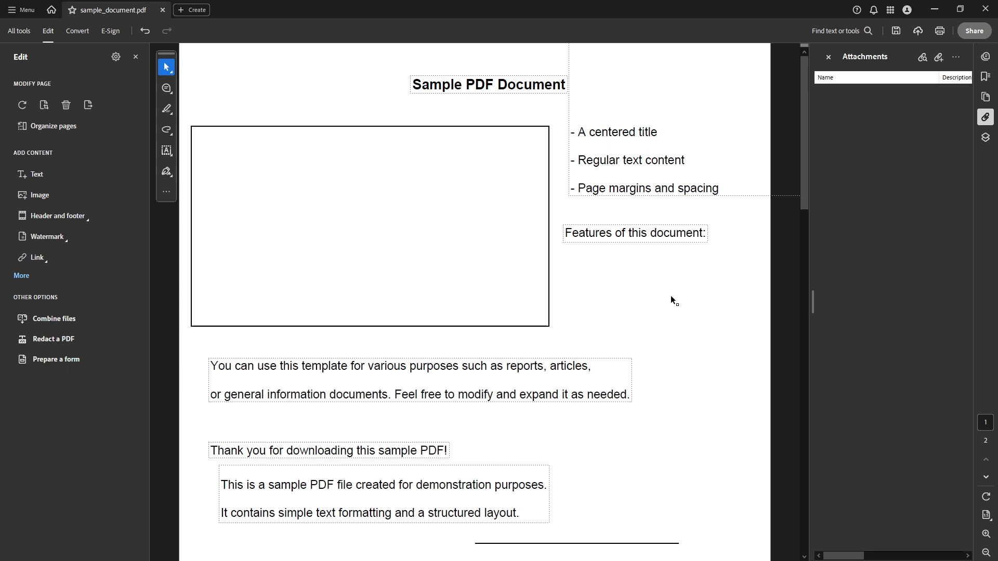
scroll(670, 296, down, 1)
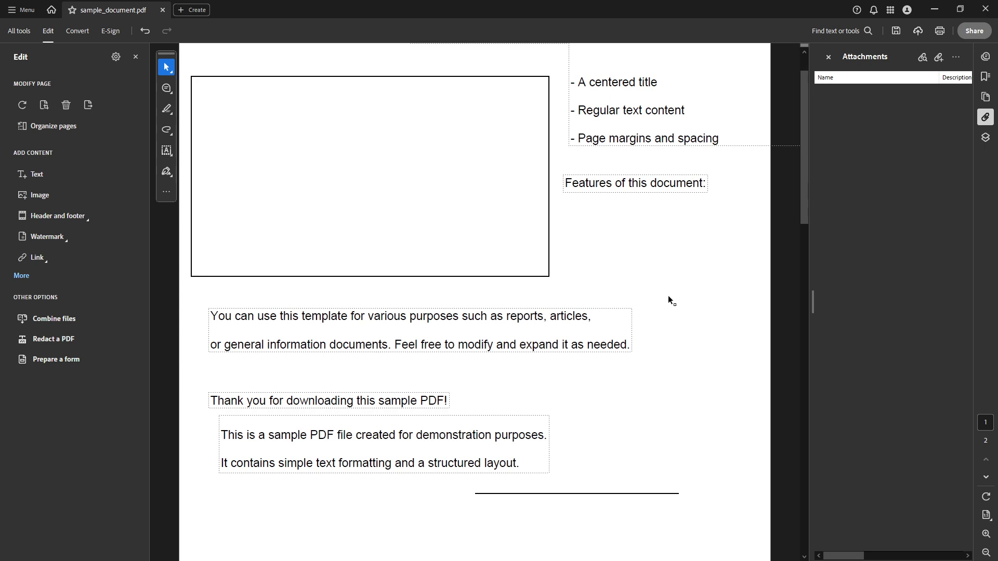